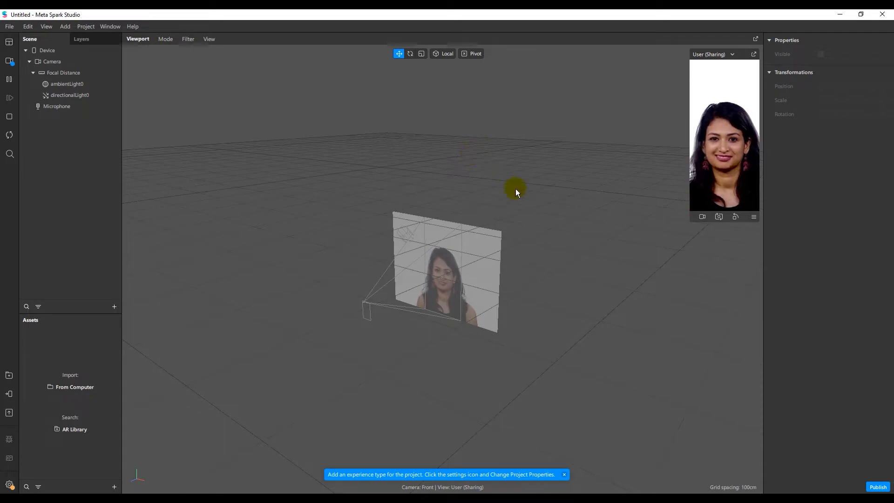
# Step: Switch to the browser and read through the face reference assets guide down to the headOccluder section
pyautogui.hotkey('alt', 'Tab')
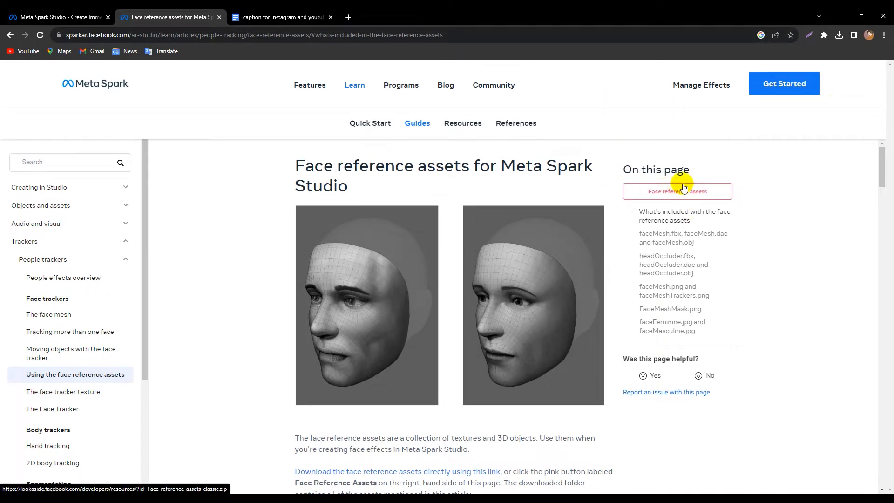
pyautogui.scroll(-7, 743, 306)
pyautogui.scroll(-11, 743, 310)
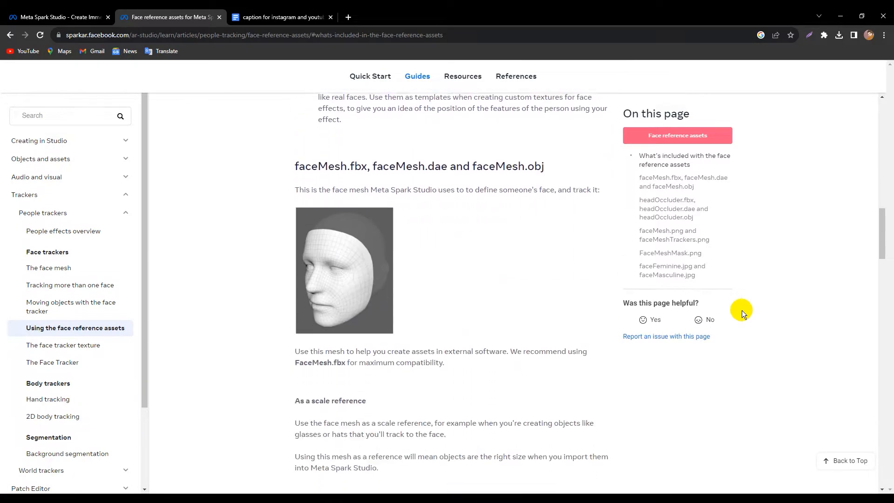
pyautogui.scroll(-8, 742, 311)
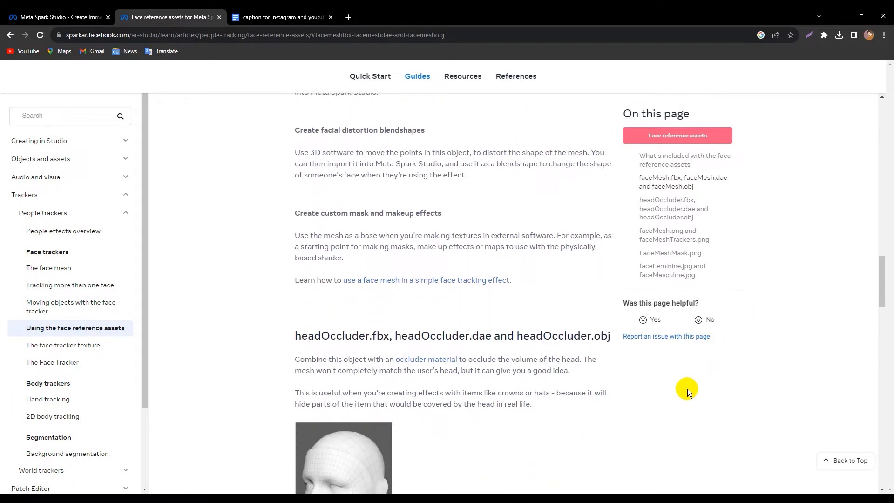
pyautogui.scroll(-4, 685, 390)
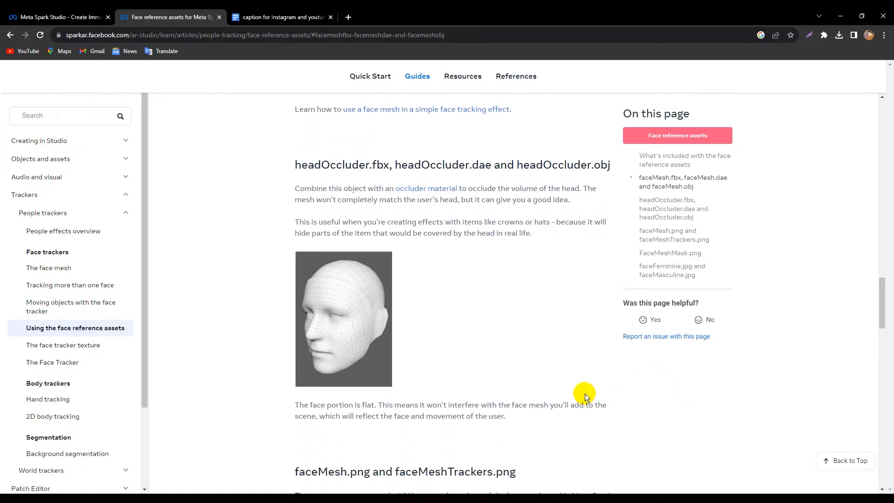
# Step: Browse into Face-reference-assets-classic > FaceAssets > Textures and open the faceMeshTrackers image in Photoshop
pyautogui.hotkey('alt', 'Tab')
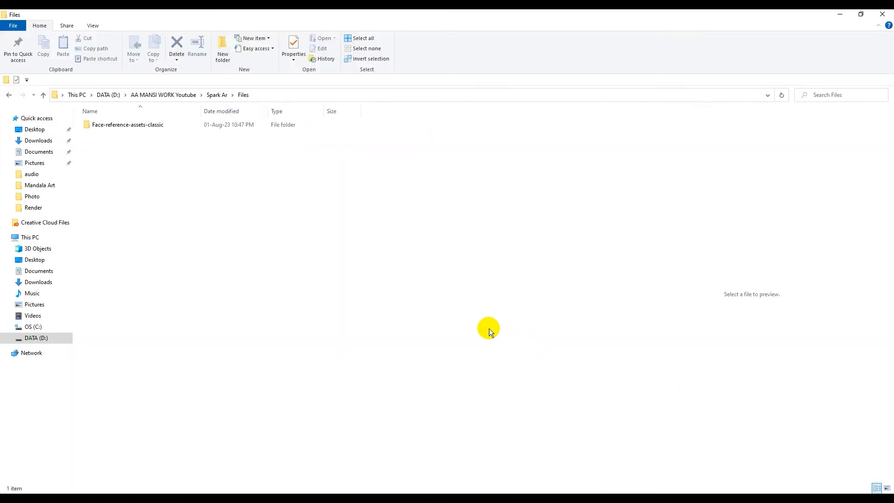
pyautogui.doubleClick(118, 125)
pyautogui.doubleClick(118, 125)
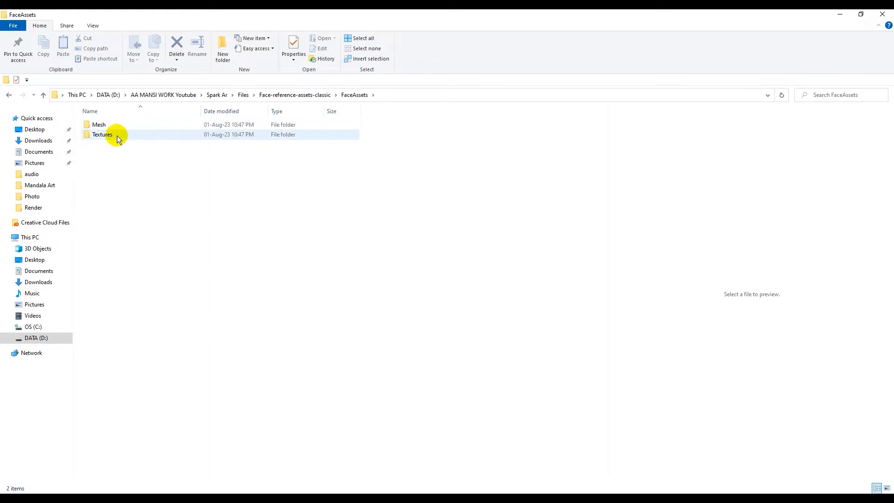
pyautogui.doubleClick(116, 135)
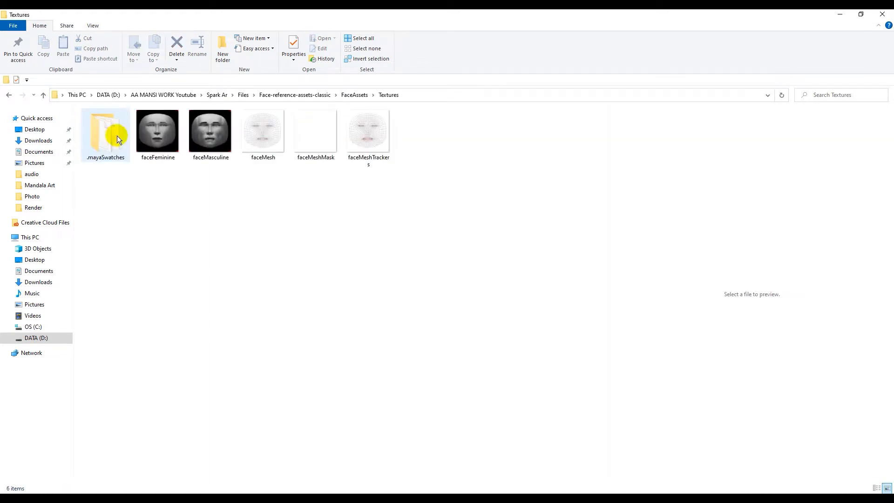
pyautogui.click(369, 138)
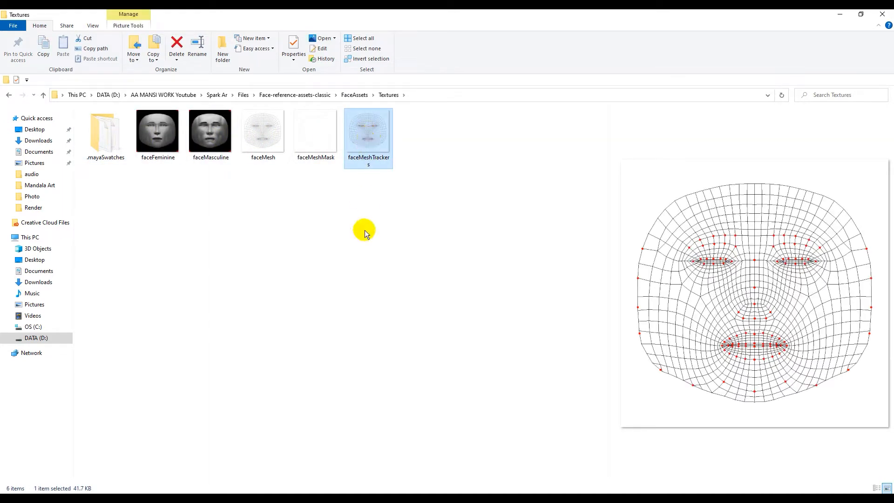
pyautogui.click(367, 264)
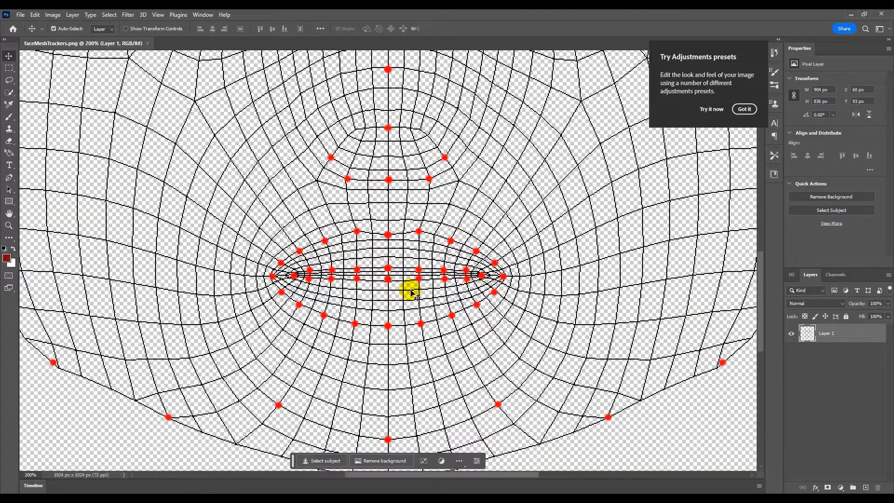
# Step: Set up the Brush tool with a bright red foreground colour for painting the lips
pyautogui.click(9, 117)
pyautogui.click(6, 258)
pyautogui.click(649, 224)
pyautogui.click(755, 218)
pyautogui.click(67, 29)
# Step: Paint the upper and lower lips red directly on the face mesh layer, following the tracker points
pyautogui.moveTo(409, 293)
pyautogui.mouseDown()
pyautogui.moveTo(282, 280)
pyautogui.moveTo(484, 294)
pyautogui.moveTo(426, 280)
pyautogui.moveTo(485, 293)
pyautogui.mouseUp()
pyautogui.press('[')
pyautogui.press('[')
pyautogui.press(']')
pyautogui.press(']')
pyautogui.moveTo(331, 261); pyautogui.dragTo(457, 246)
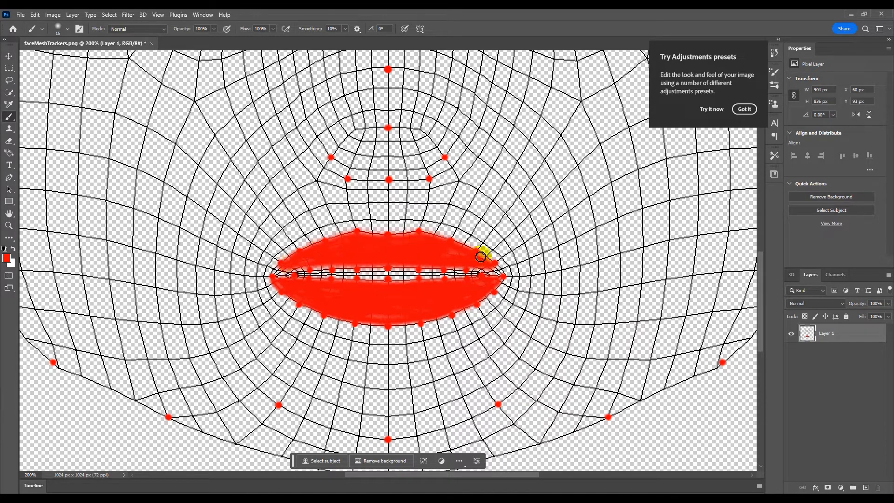
pyautogui.keyDown('alt'); pyautogui.keyDown('shift'); pyautogui.moveTo(438, 247); pyautogui.dragTo(343, 287, button='right'); pyautogui.keyUp('shift'); pyautogui.keyUp('alt')
pyautogui.moveTo(296, 266); pyautogui.dragTo(334, 252)
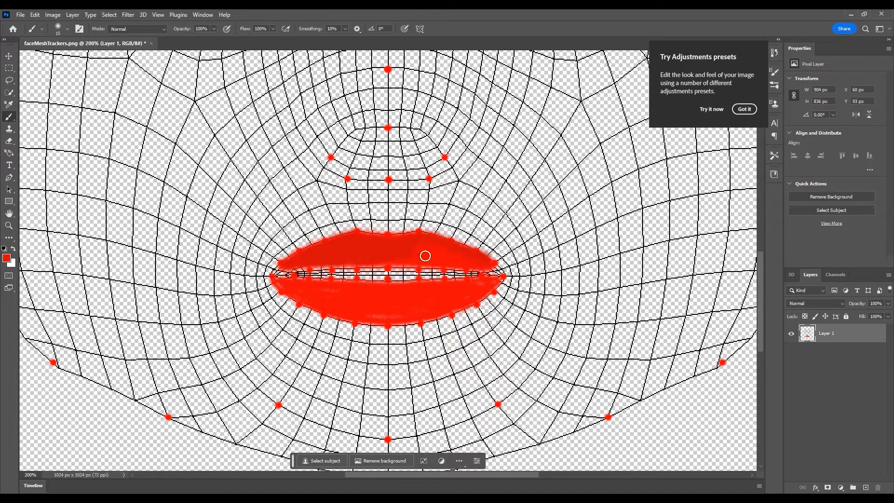
# Step: Try to clean up the edges of the painted lips on the mesh layer with the Eraser tool
pyautogui.press('e')
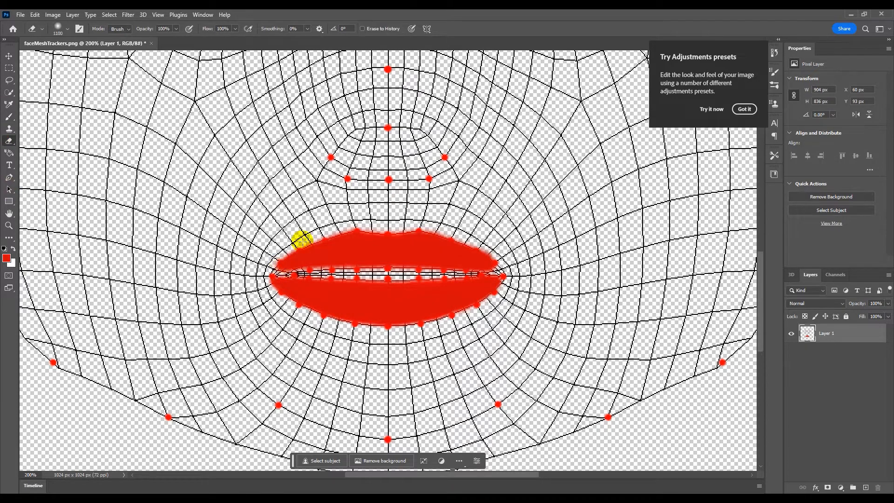
pyautogui.click(302, 238)
pyautogui.hotkey('ctrl', '-')
pyautogui.hotkey('ctrl', '-')
pyautogui.hotkey('ctrl', '-')
pyautogui.press('v')
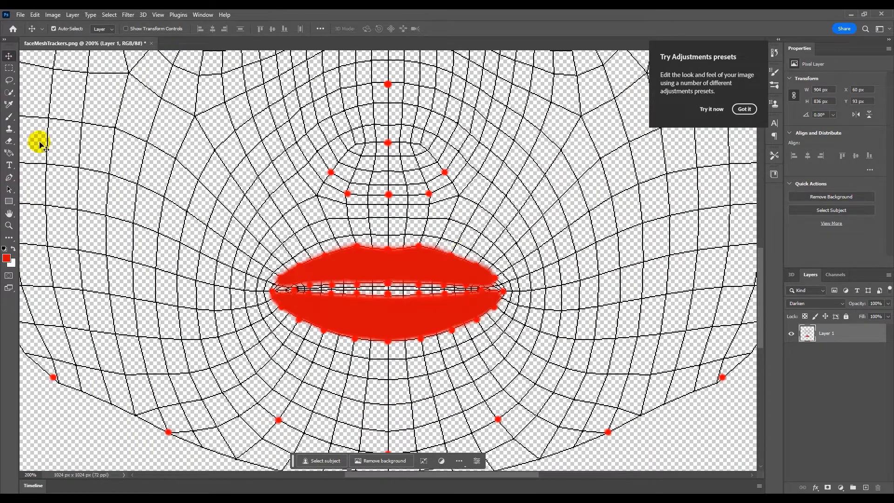
pyautogui.rightClick(9, 141)
pyautogui.click(56, 136)
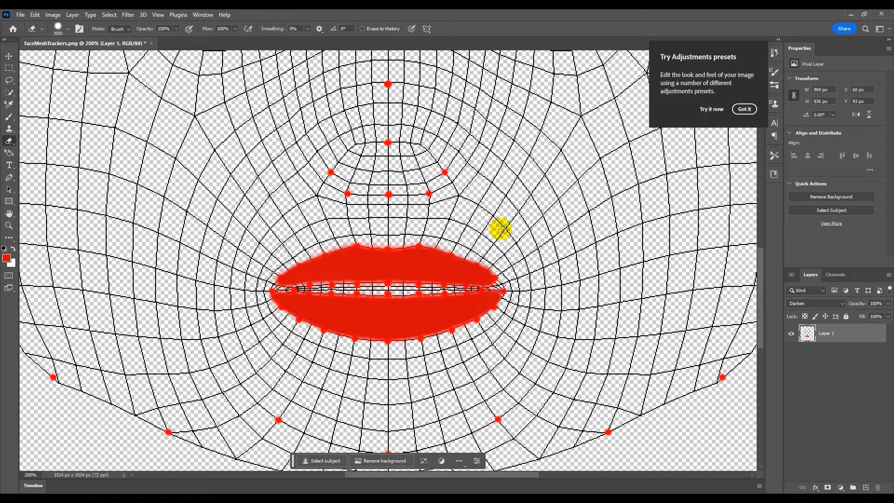
pyautogui.click(742, 397)
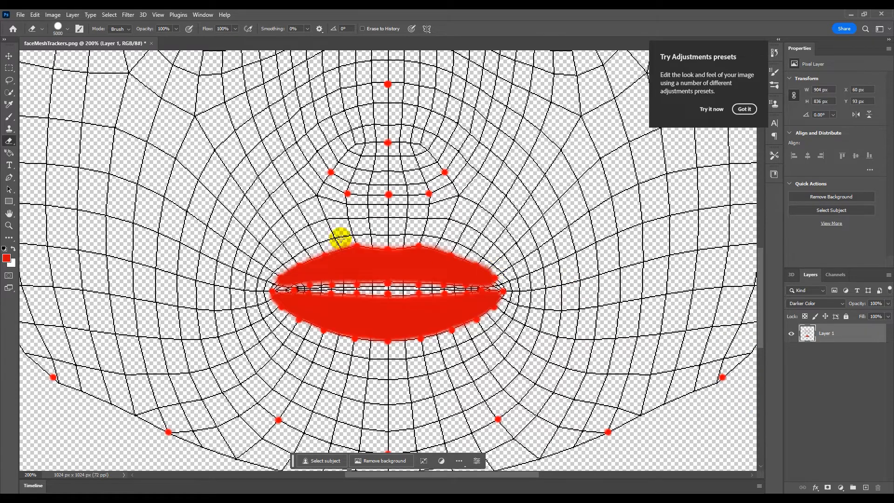
pyautogui.click(67, 29)
pyautogui.press('Return')
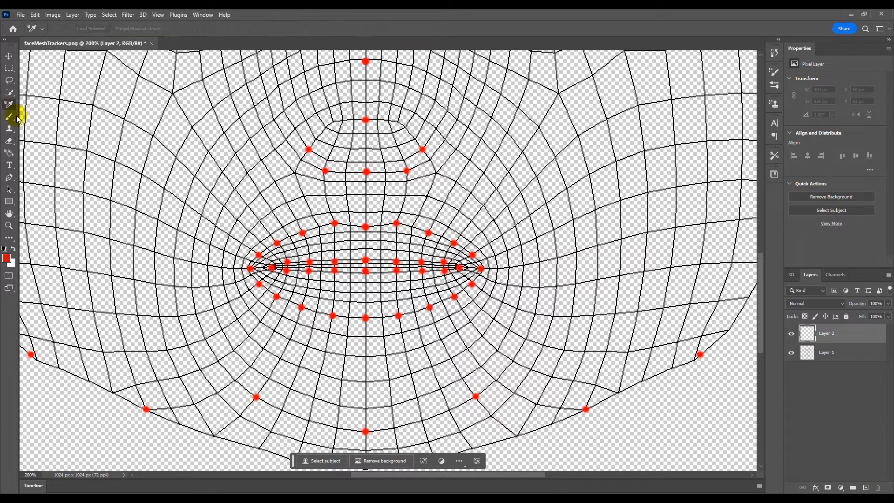
# Step: Paint both lips red on the new layer above the face mesh and erase the excess around their outline
pyautogui.click(10, 117)
pyautogui.moveTo(280, 249)
pyautogui.mouseDown()
pyautogui.moveTo(401, 246)
pyautogui.moveTo(454, 289)
pyautogui.mouseUp()
pyautogui.click(10, 142)
pyautogui.hotkey('ctrl', '+')
pyautogui.hotkey('ctrl', '+')
pyautogui.moveTo(109, 252); pyautogui.dragTo(151, 300)
pyautogui.moveTo(352, 343)
pyautogui.mouseDown()
pyautogui.moveTo(446, 336)
pyautogui.moveTo(545, 186)
pyautogui.moveTo(300, 141)
pyautogui.moveTo(463, 150)
pyautogui.moveTo(98, 228)
pyautogui.moveTo(124, 271)
pyautogui.mouseUp()
# Step: Paint soft coral blush on both cheeks on a separate layer, using a brush at 48% opacity and 47% flow
pyautogui.press('b')
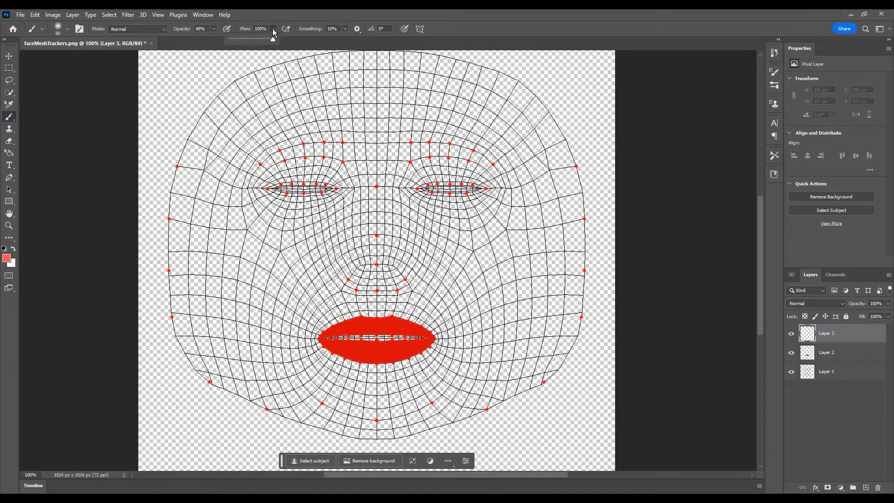
pyautogui.moveTo(508, 239)
pyautogui.mouseDown()
pyautogui.moveTo(466, 255)
pyautogui.moveTo(491, 241)
pyautogui.mouseUp()
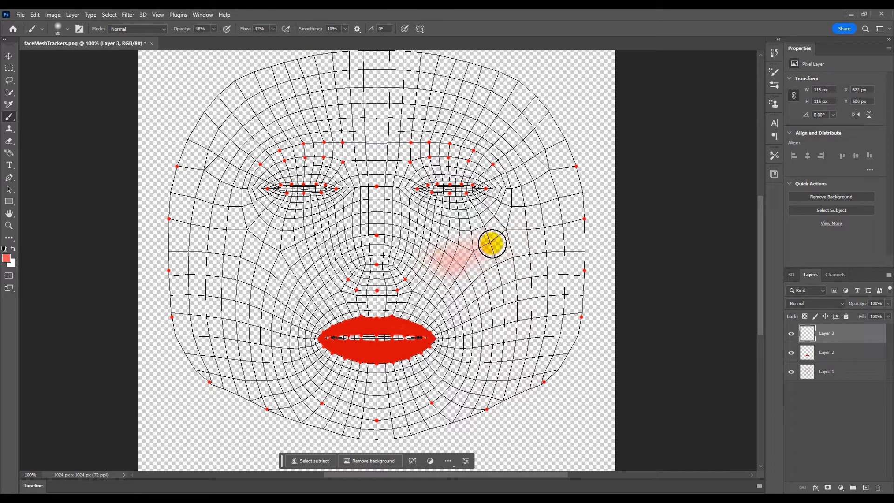
pyautogui.moveTo(261, 244); pyautogui.dragTo(317, 254)
# Step: Soften the blush on both cheeks with the Eraser at 41% opacity and 31% flow
pyautogui.press('e')
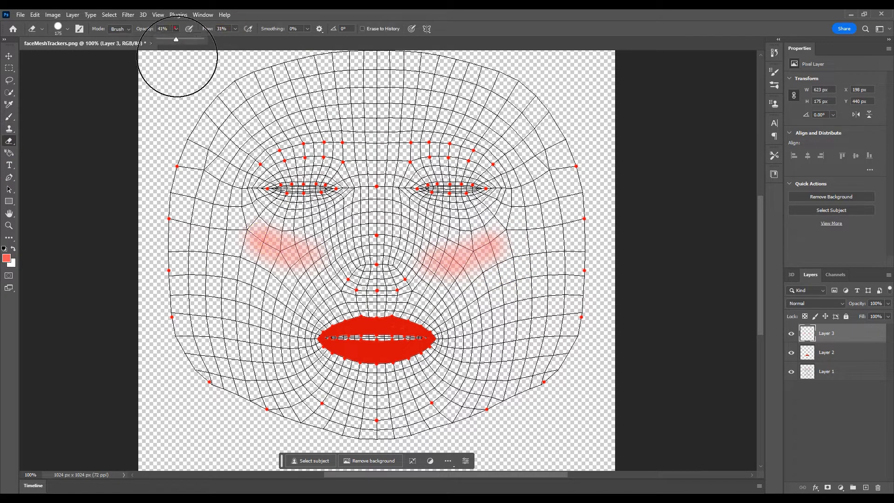
pyautogui.click(9, 116)
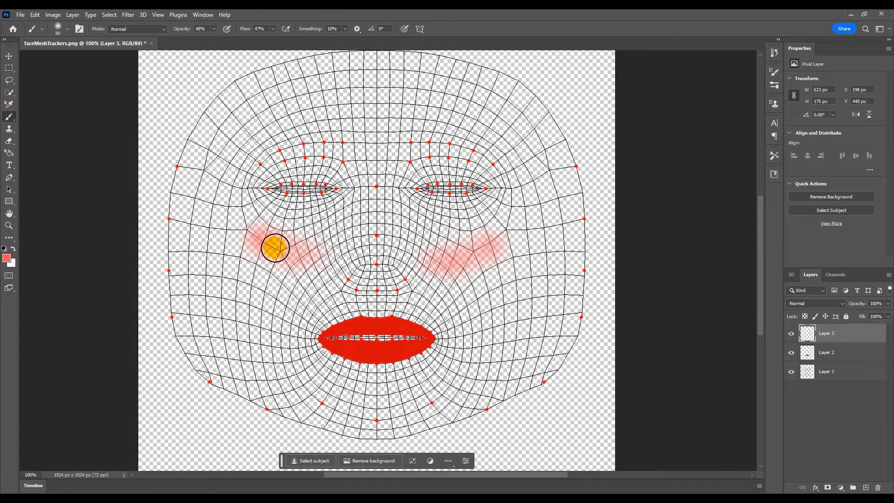
pyautogui.click(9, 142)
pyautogui.moveTo(280, 257); pyautogui.dragTo(298, 253)
pyautogui.moveTo(447, 261); pyautogui.dragTo(485, 249)
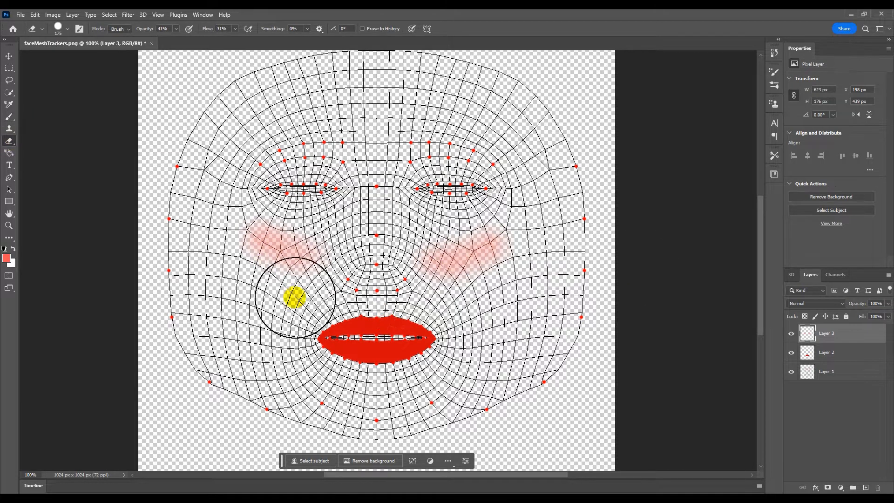
# Step: Strengthen the blush on both cheeks using brush colour #f43636, and hide the face mesh layer
pyautogui.click(9, 117)
pyautogui.click(315, 258)
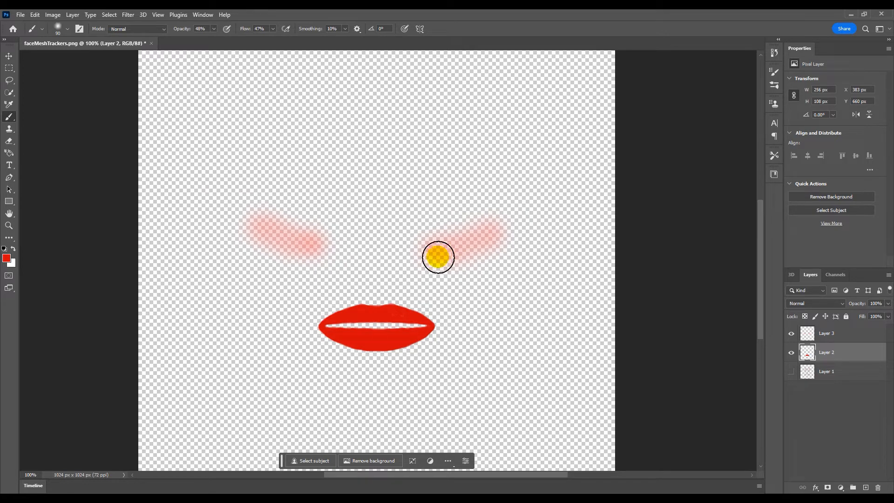
pyautogui.click(7, 258)
pyautogui.click(629, 235)
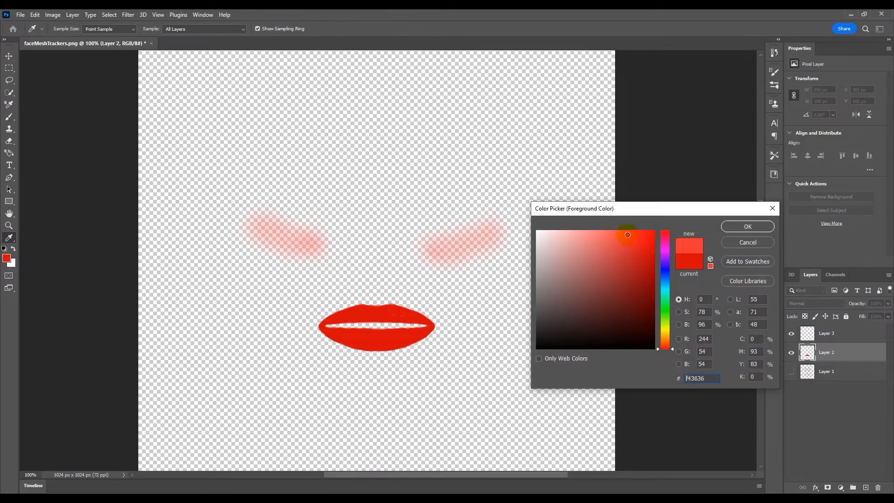
pyautogui.click(745, 225)
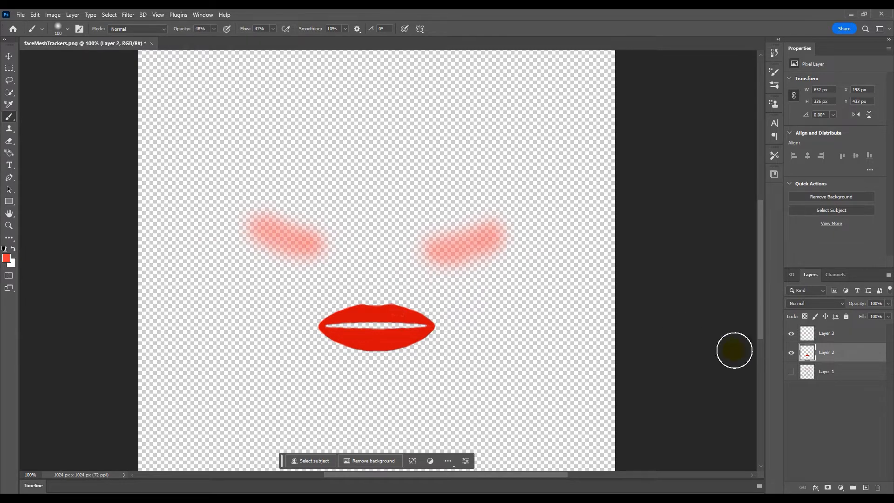
pyautogui.click(792, 372)
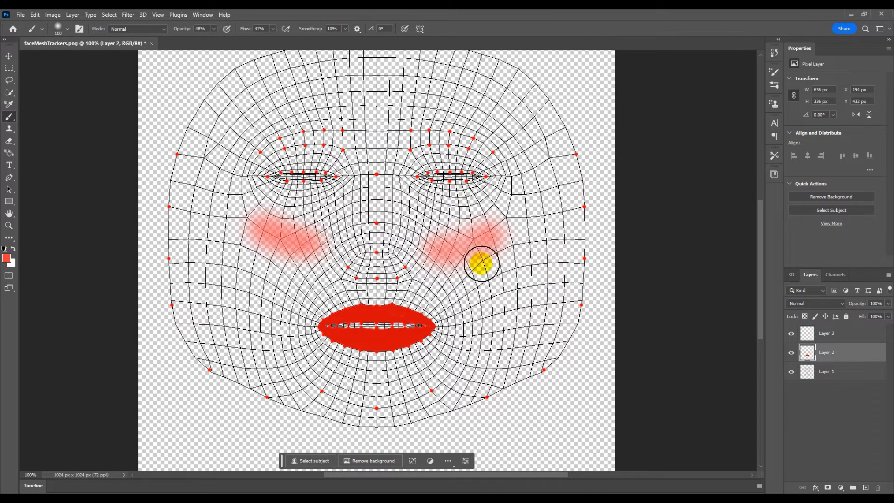
pyautogui.click(792, 372)
pyautogui.click(475, 253)
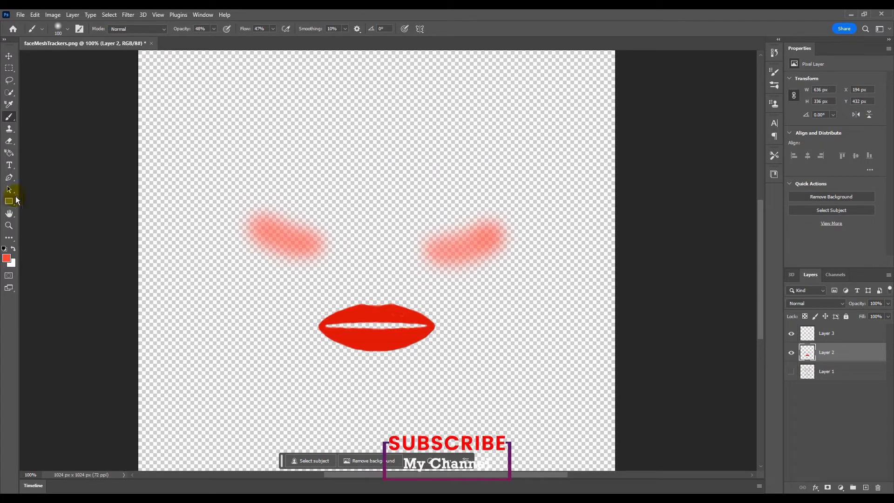
# Step: Export the makeup artwork as a PNG with transparency at 1024 x 1024 px
pyautogui.click(21, 15)
pyautogui.moveTo(56, 175)
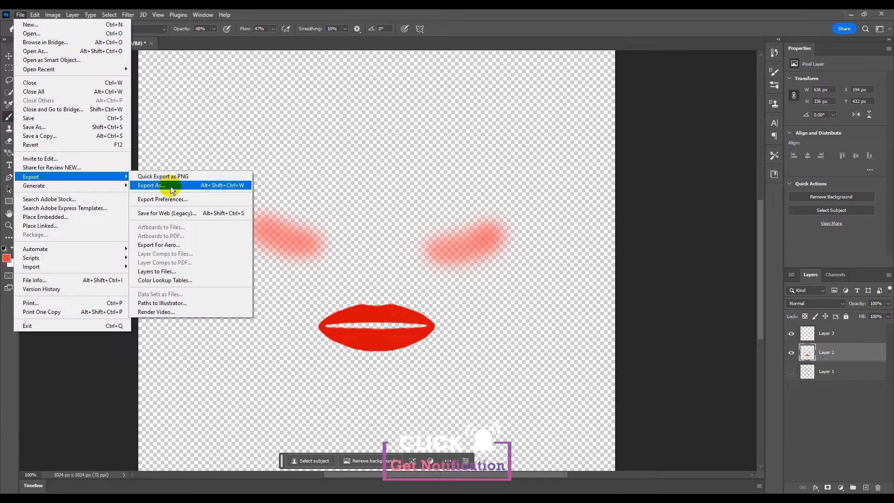
pyautogui.click(173, 182)
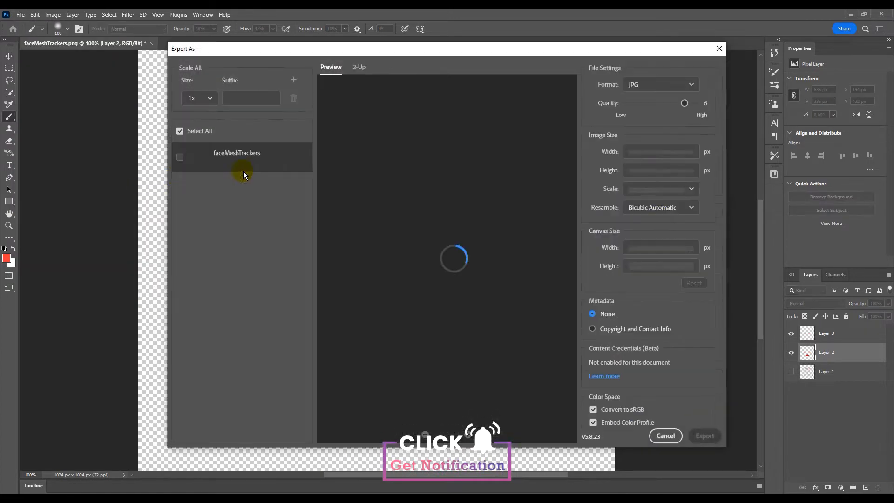
pyautogui.click(692, 84)
pyautogui.click(635, 102)
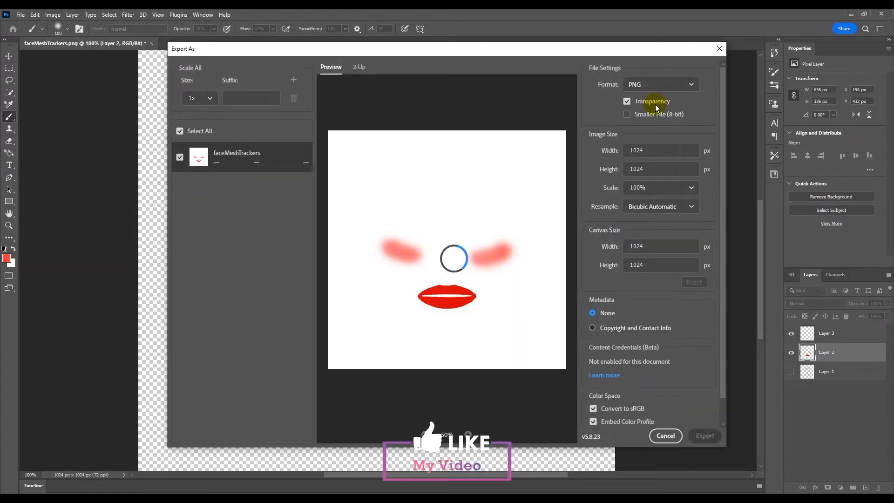
pyautogui.click(703, 436)
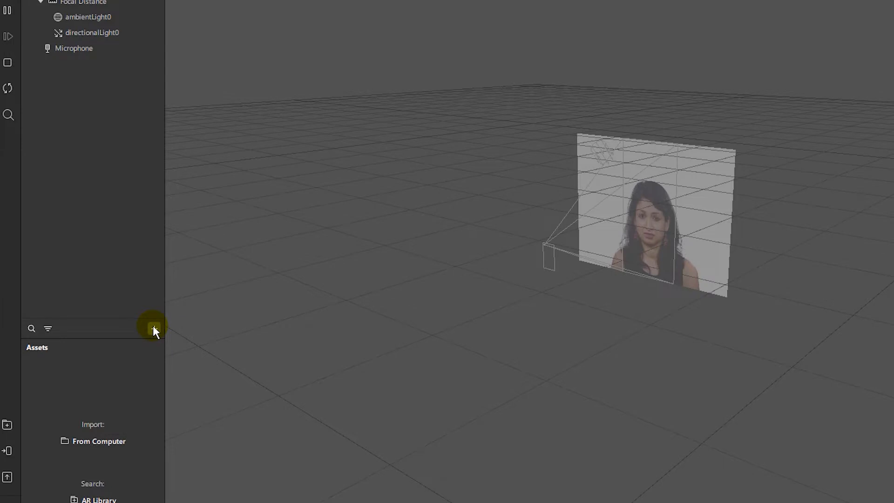
# Step: In Meta Spark Studio, insert a Face Tracker into the scene and add a Face Mesh as its child
pyautogui.click(155, 328)
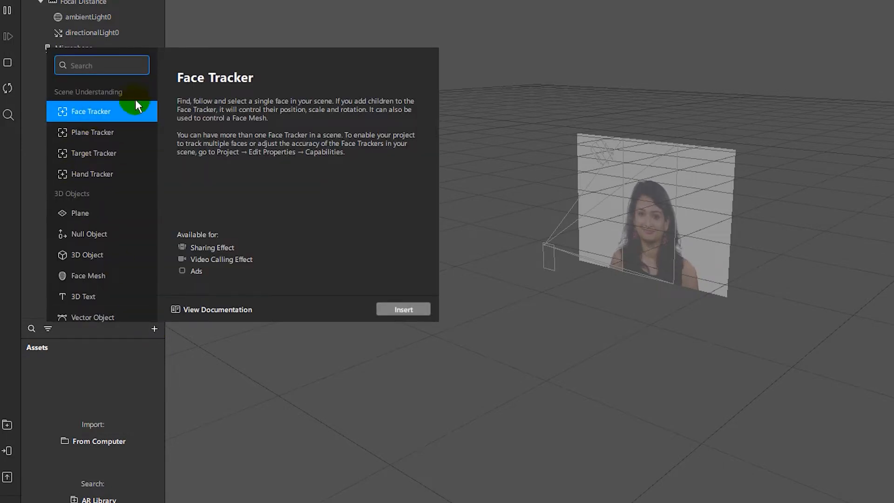
pyautogui.click(416, 314)
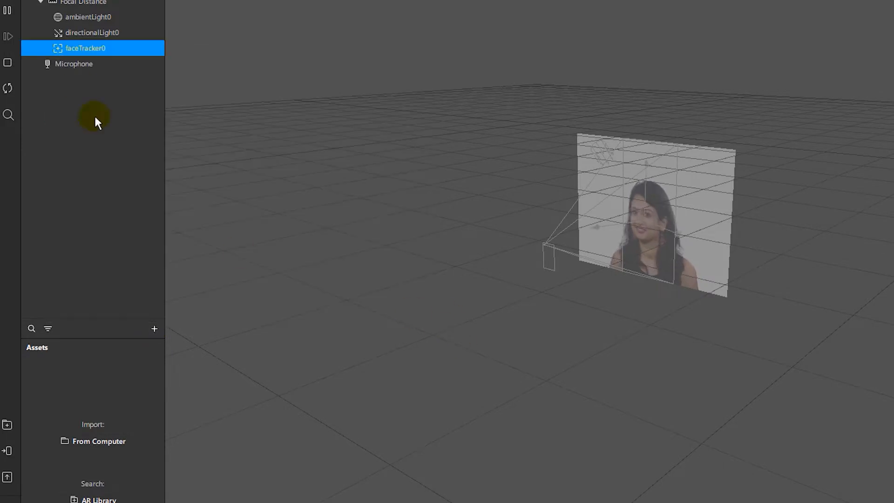
pyautogui.rightClick(82, 51)
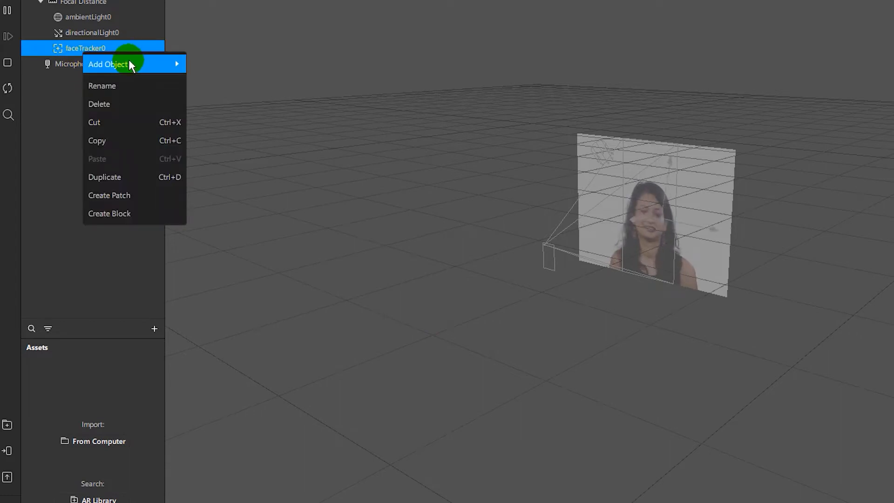
pyautogui.moveTo(129, 61)
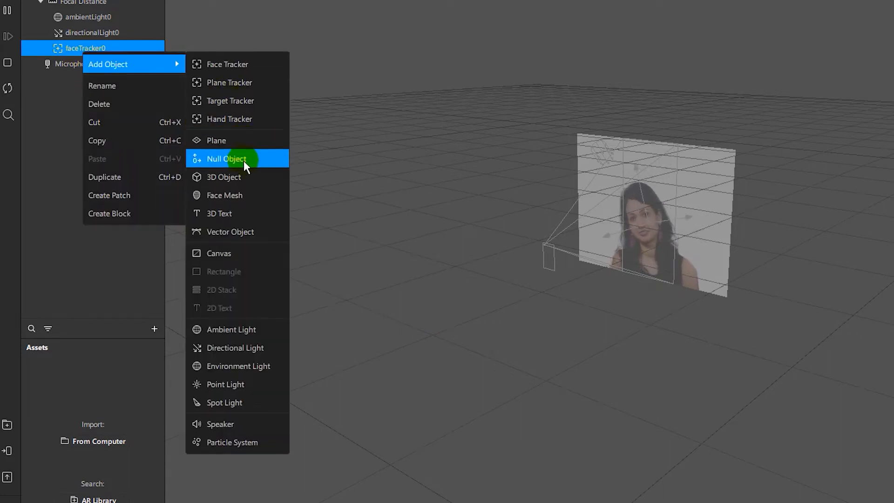
pyautogui.click(241, 195)
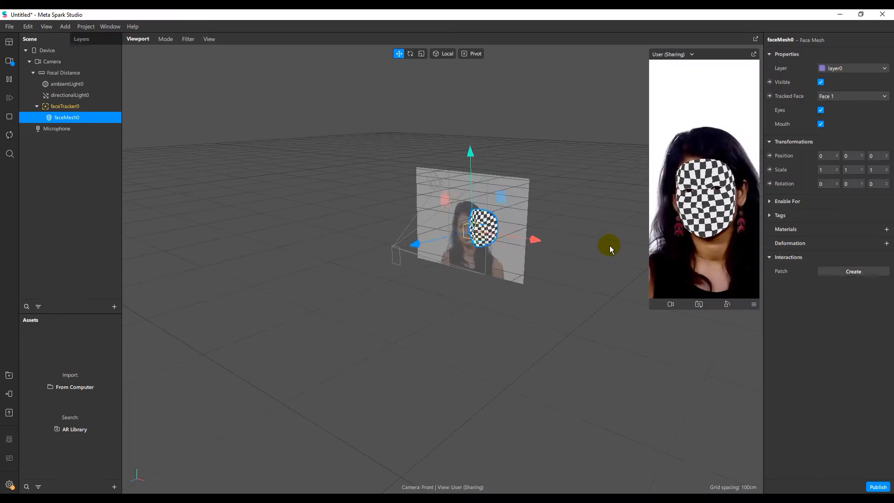
# Step: Create a new material on the face mesh and rename it smooth
pyautogui.click(887, 229)
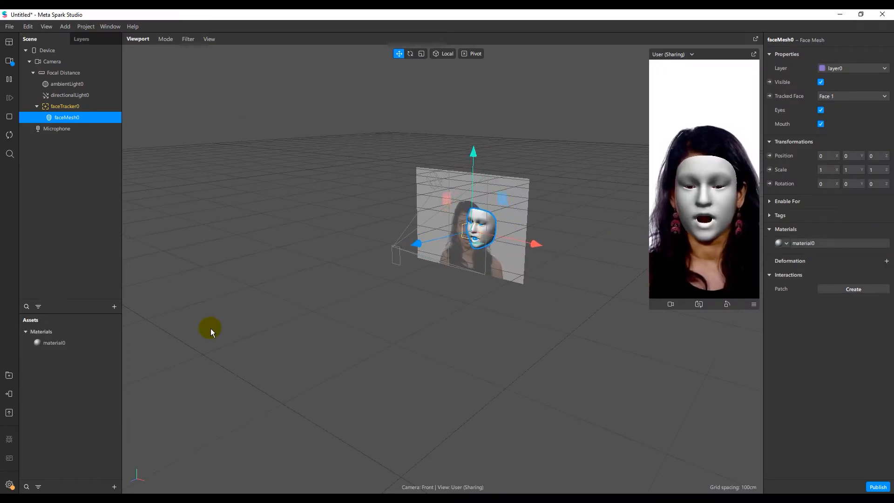
pyautogui.click(74, 342)
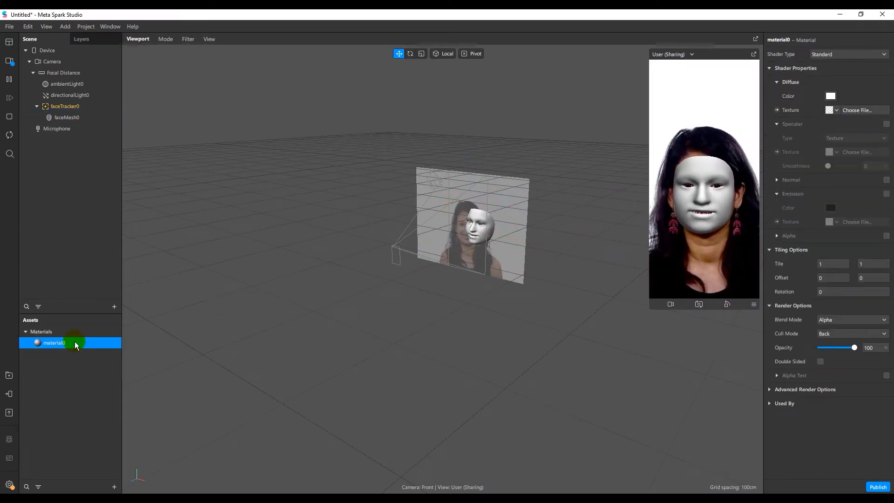
pyautogui.click(75, 342)
pyautogui.write('smooth')
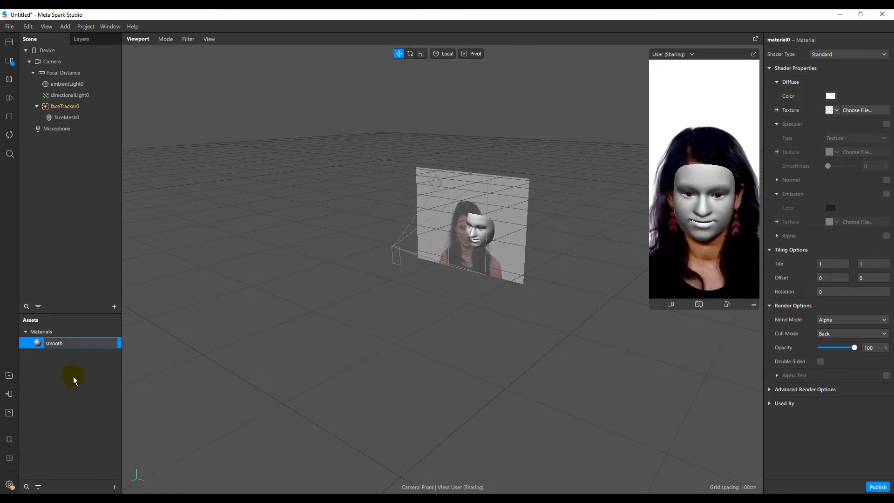
pyautogui.click(73, 378)
# Step: Change the smooth material's shader type to Retouching and raise its skin smoothing to 93%
pyautogui.click(74, 340)
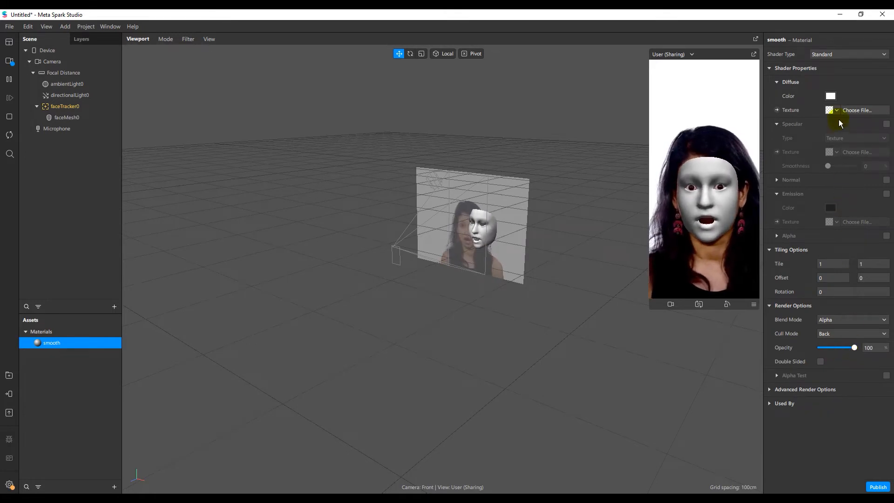
pyautogui.click(832, 53)
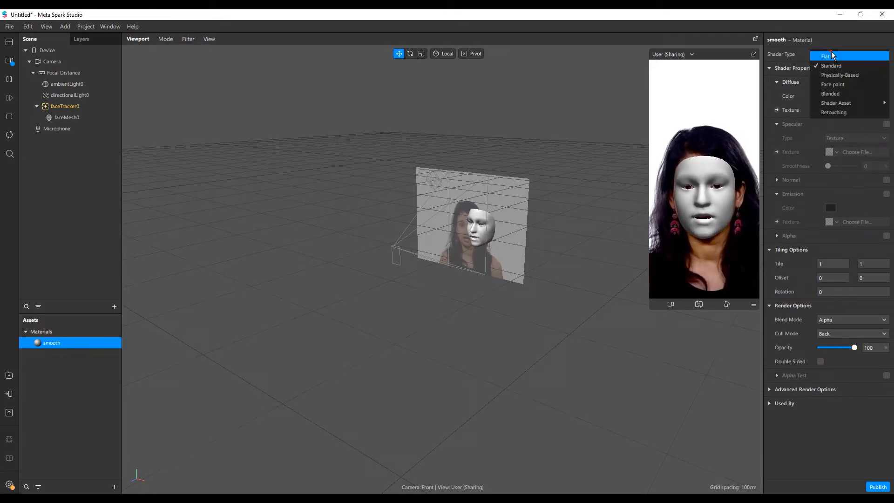
pyautogui.click(837, 112)
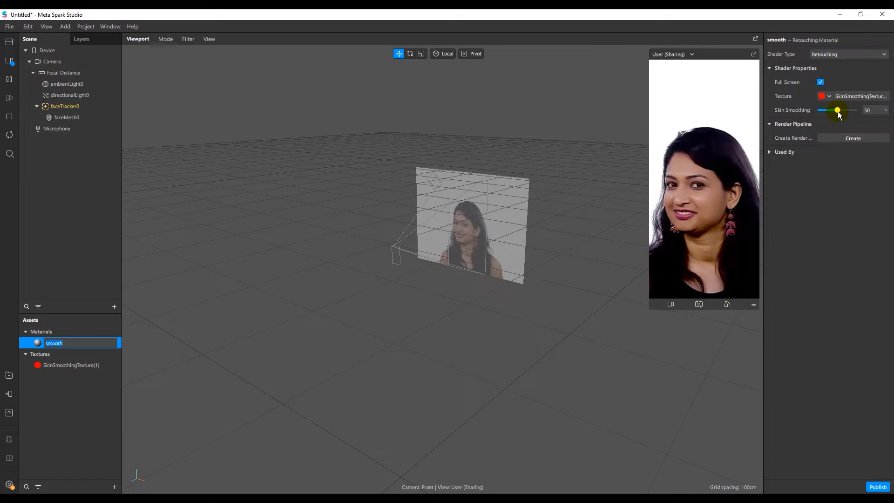
pyautogui.moveTo(838, 111); pyautogui.dragTo(852, 114)
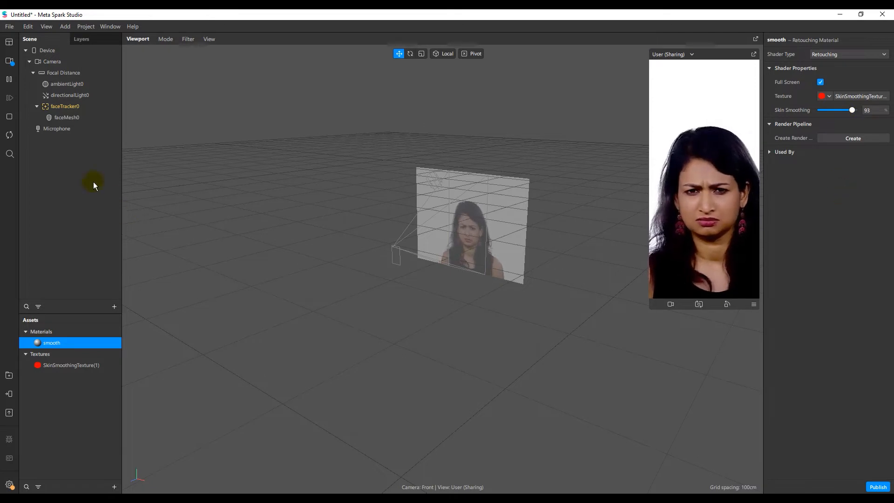
# Step: Enlarge the simulator preview, and lower the smooth material's skin smoothing to 0% for comparison before setting it to 92%
pyautogui.click(72, 108)
pyautogui.click(72, 107)
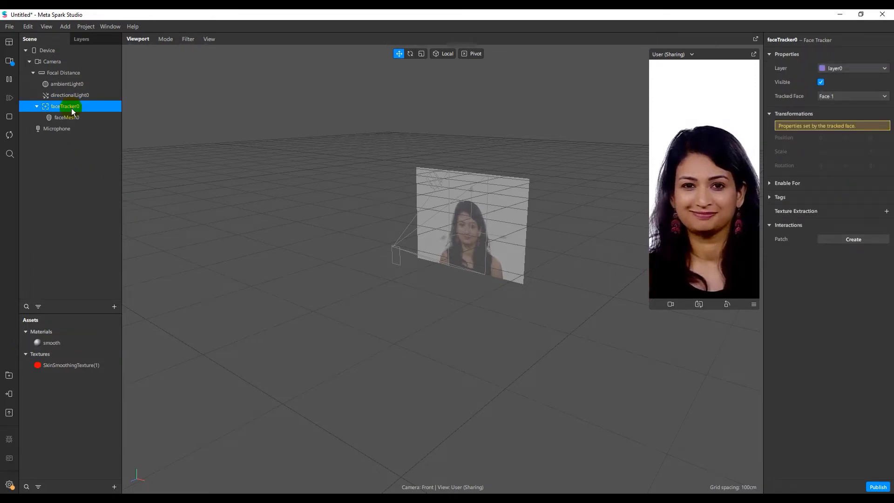
pyautogui.moveTo(651, 311); pyautogui.dragTo(561, 455)
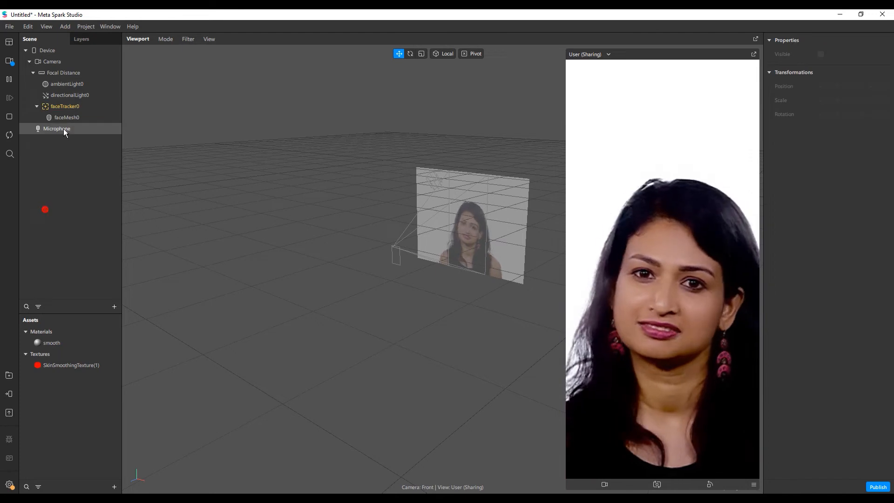
pyautogui.click(70, 117)
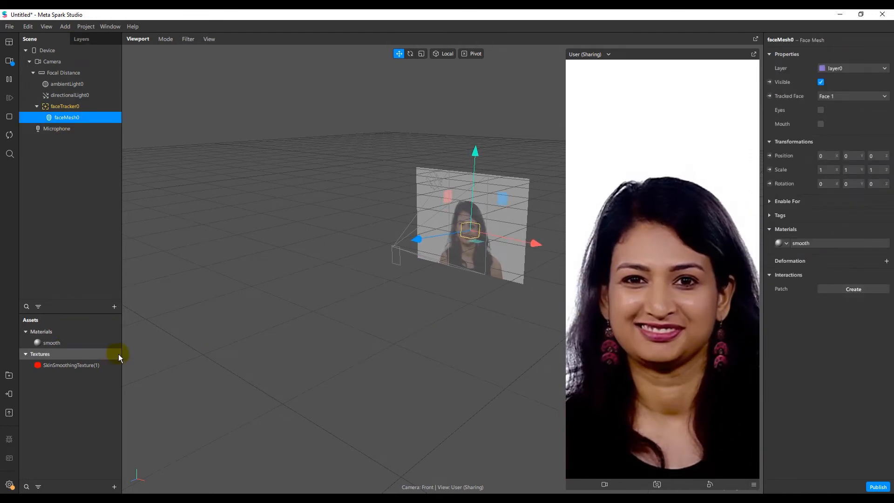
pyautogui.doubleClick(53, 343)
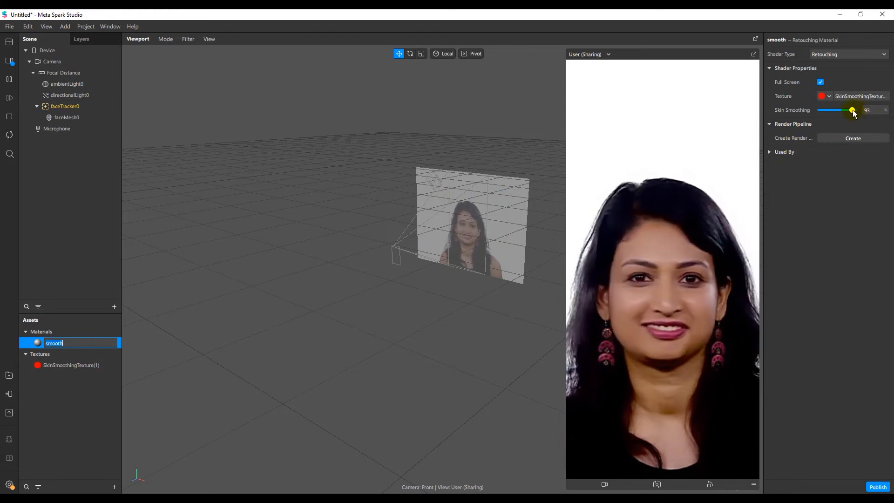
pyautogui.moveTo(852, 110); pyautogui.dragTo(802, 122)
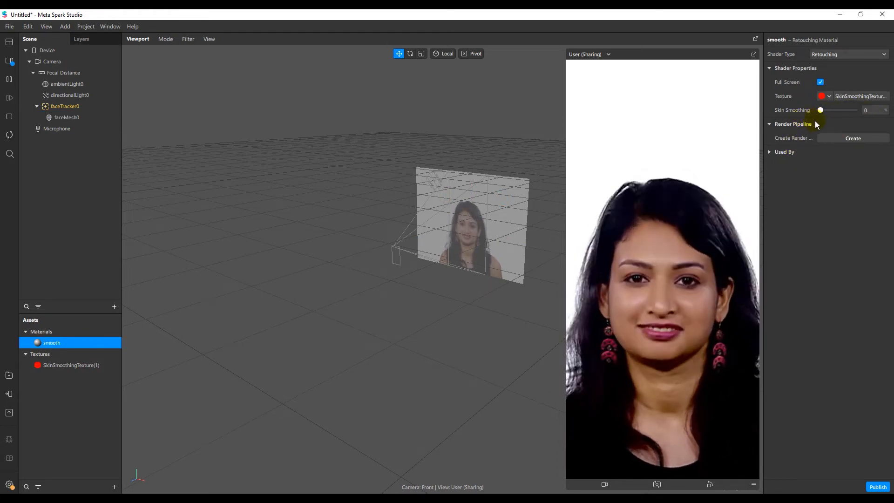
pyautogui.click(825, 111)
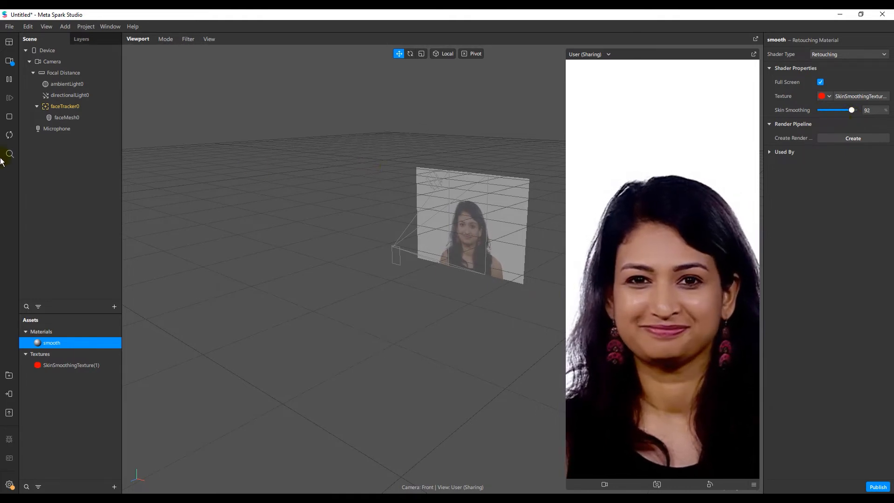
# Step: Add a second Face Mesh as a child of the face tracker
pyautogui.click(68, 107)
pyautogui.rightClick(68, 107)
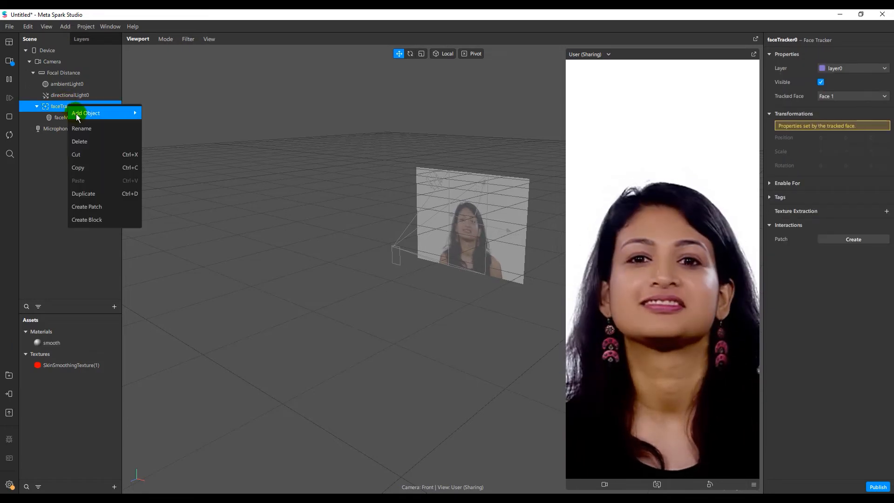
pyautogui.moveTo(77, 116)
pyautogui.click(186, 206)
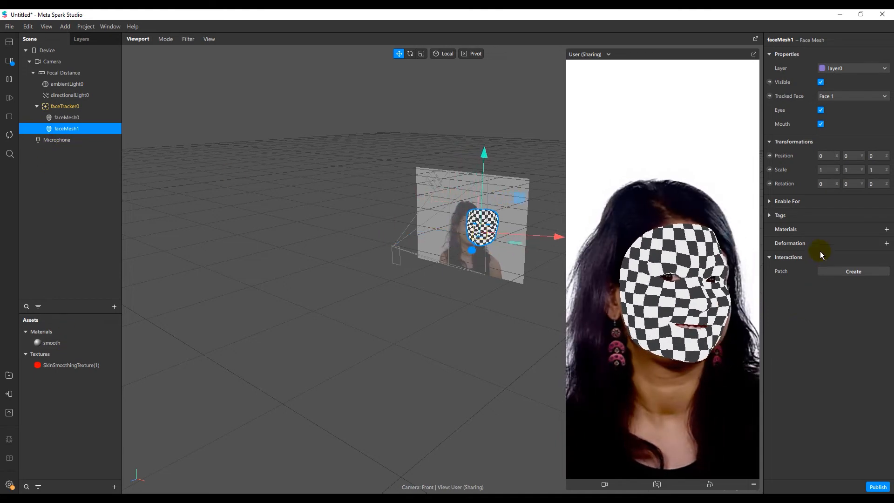
# Step: Create a new material on the second face mesh and rename it Lip make up
pyautogui.click(887, 230)
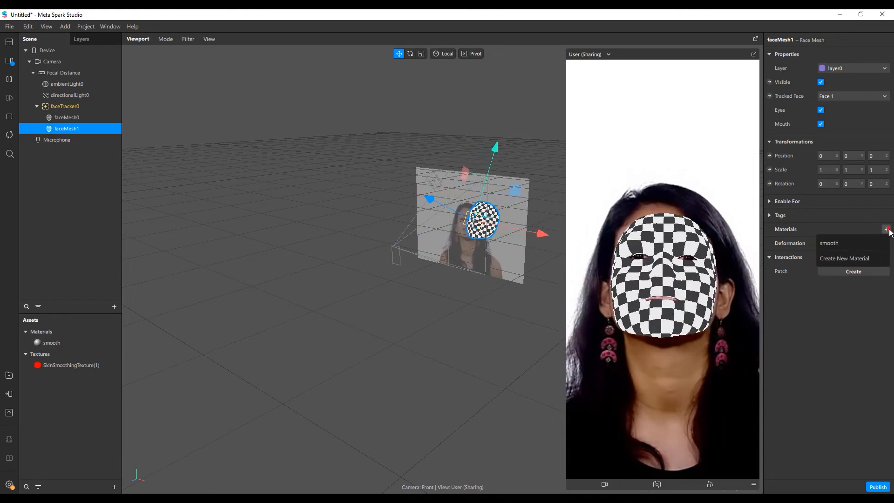
pyautogui.click(865, 259)
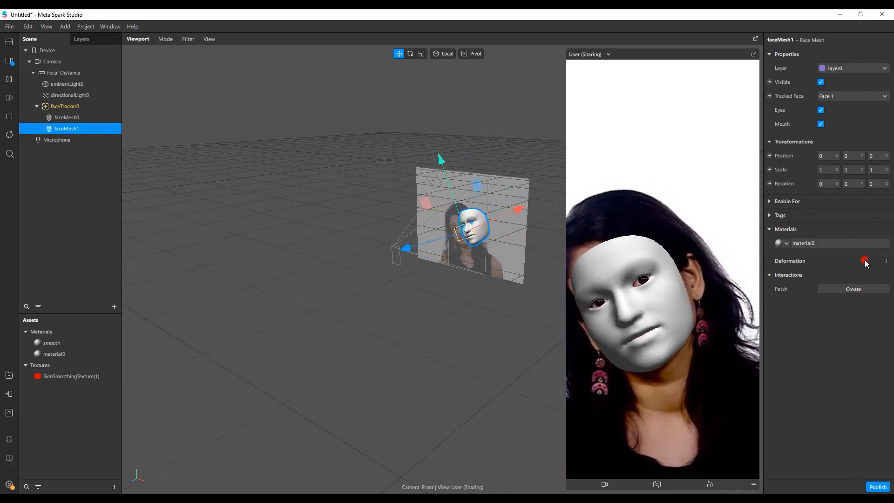
pyautogui.click(59, 355)
pyautogui.doubleClick(61, 355)
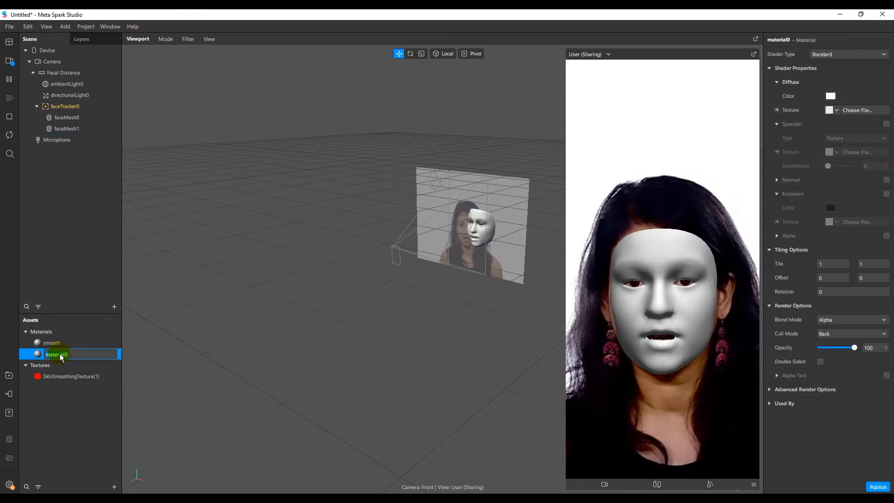
pyautogui.write('Lip make up')
pyautogui.press('Return')
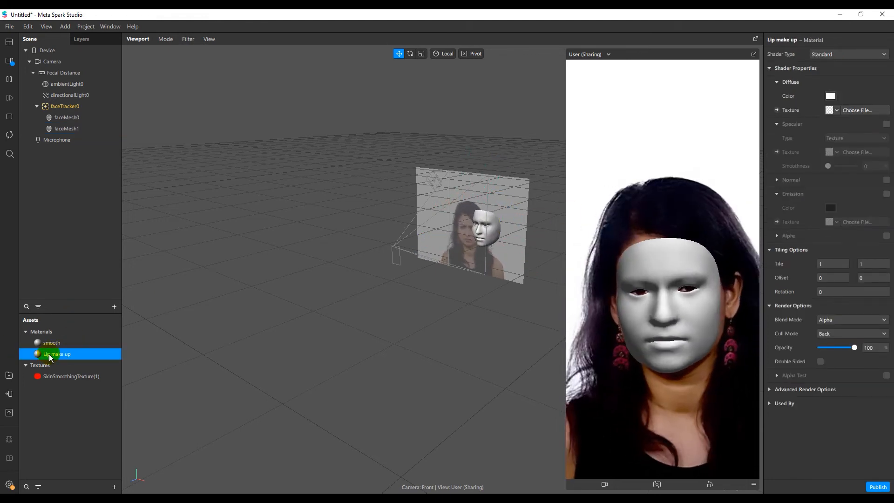
# Step: Set the Lip make up material's shader type to Face paint, using the face material image as texture at 56% opacity
pyautogui.click(838, 55)
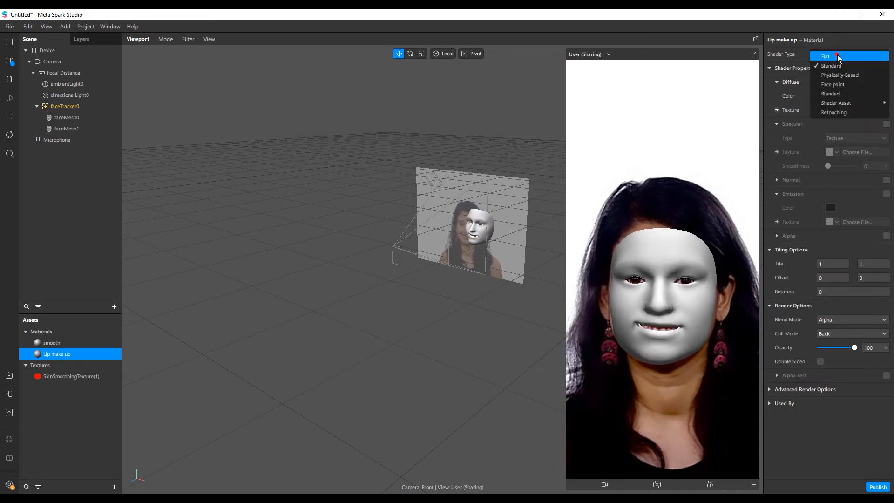
pyautogui.click(837, 84)
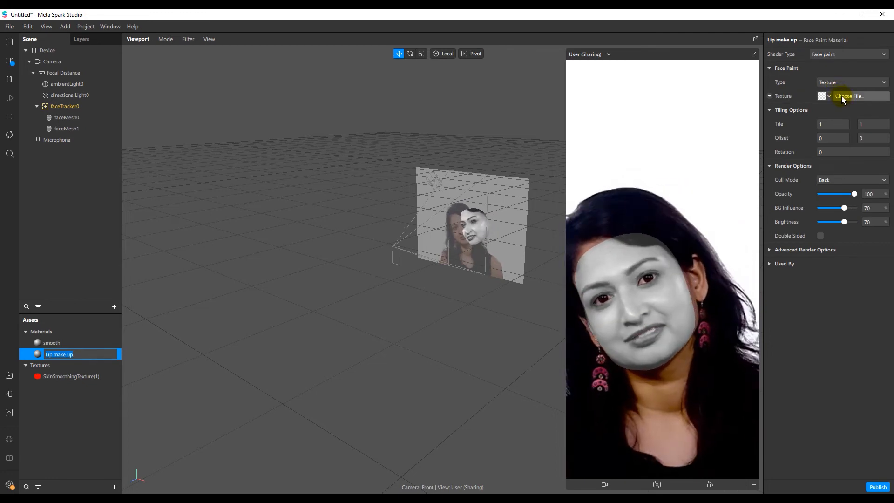
pyautogui.click(842, 96)
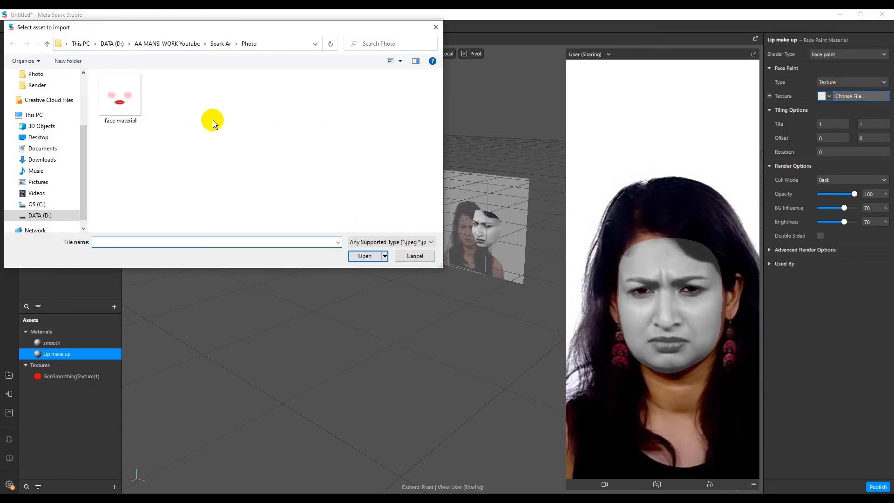
pyautogui.click(128, 104)
pyautogui.click(363, 255)
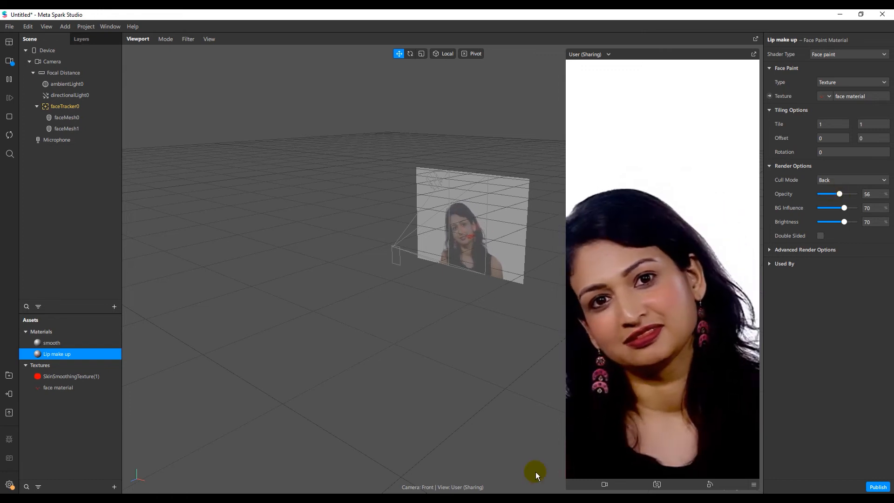
# Step: Preview the makeup on the real-time simulation video of the man with glasses
pyautogui.click(605, 485)
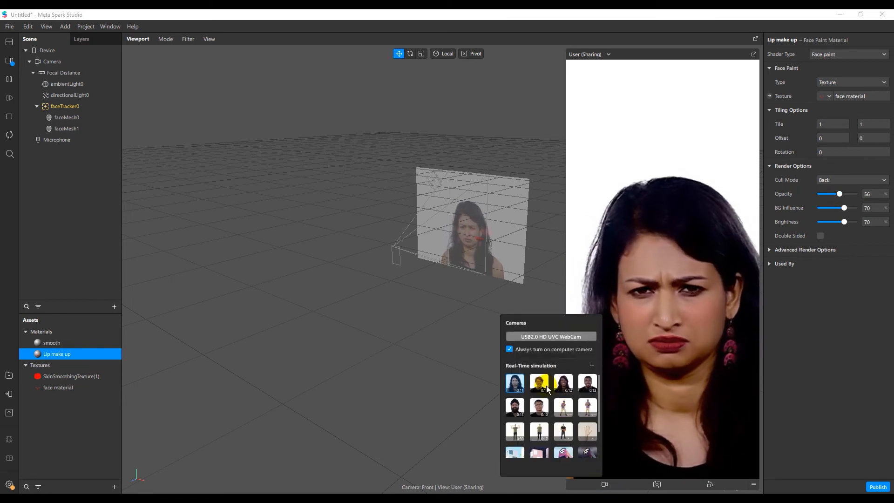
pyautogui.click(544, 410)
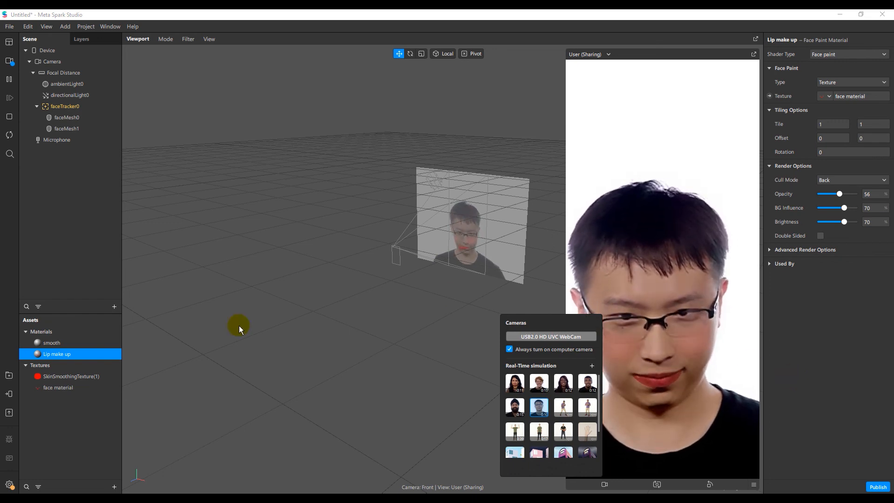
pyautogui.click(404, 443)
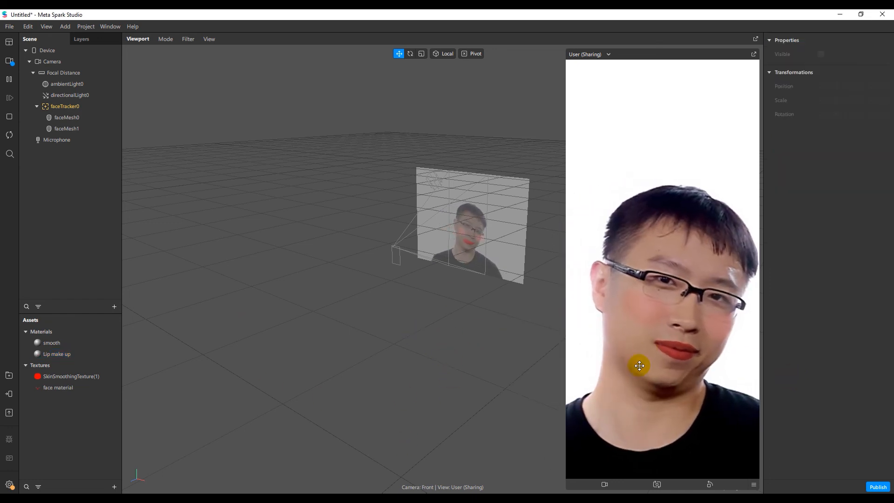